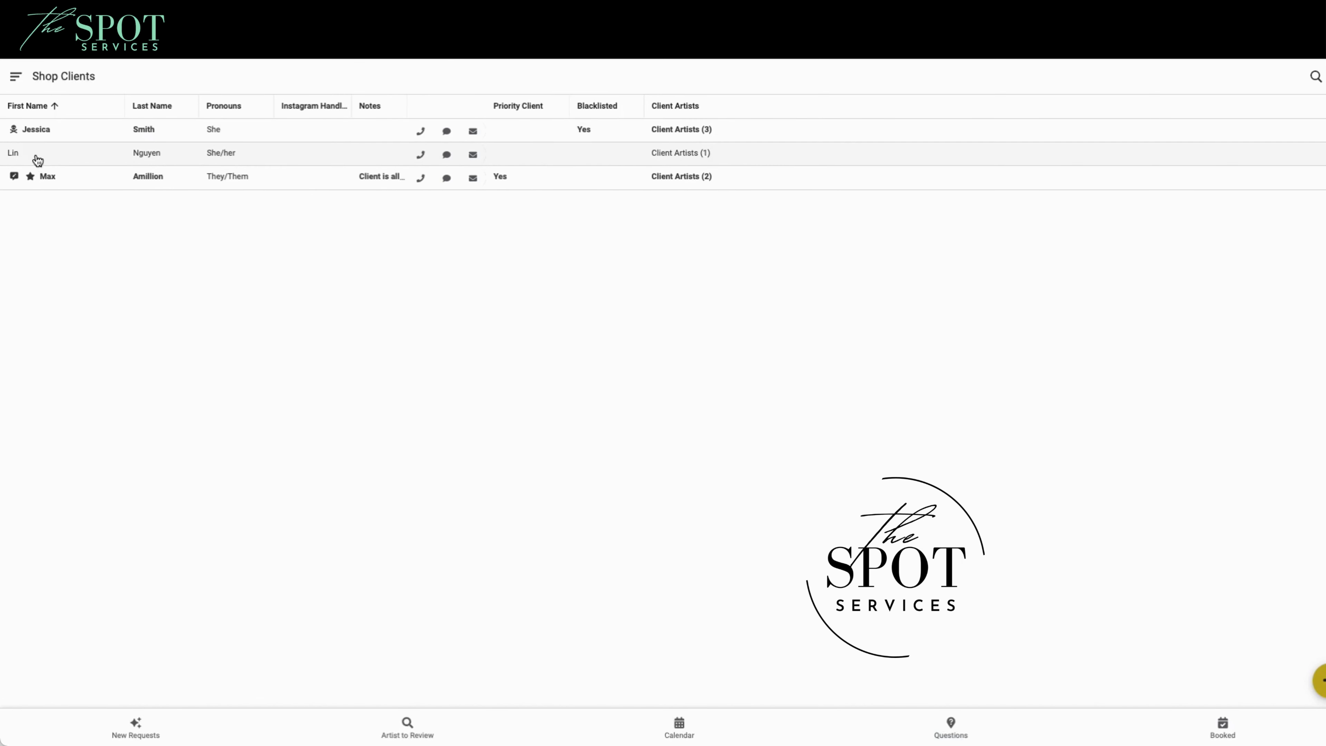
View the details of the client with no status flags and of the blacklisted client, returning to the Shop Clients list.
click(38, 160)
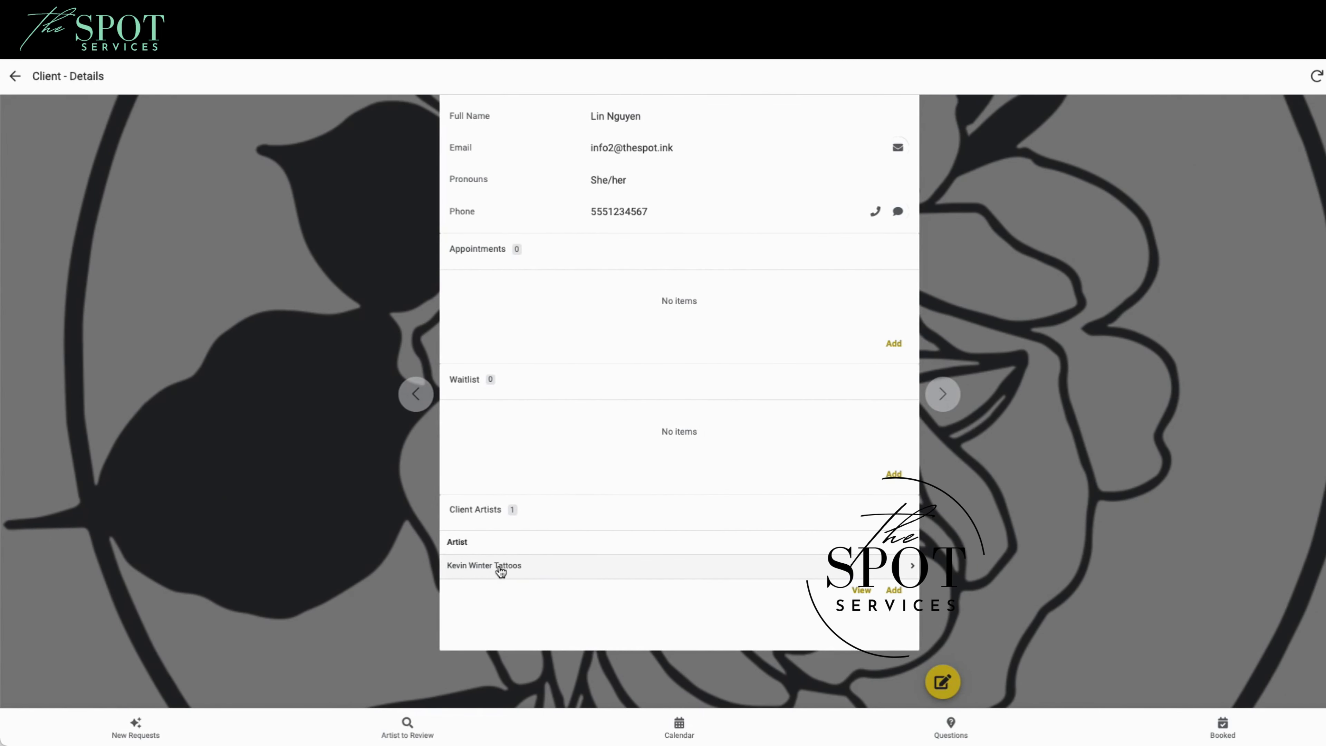
click(15, 79)
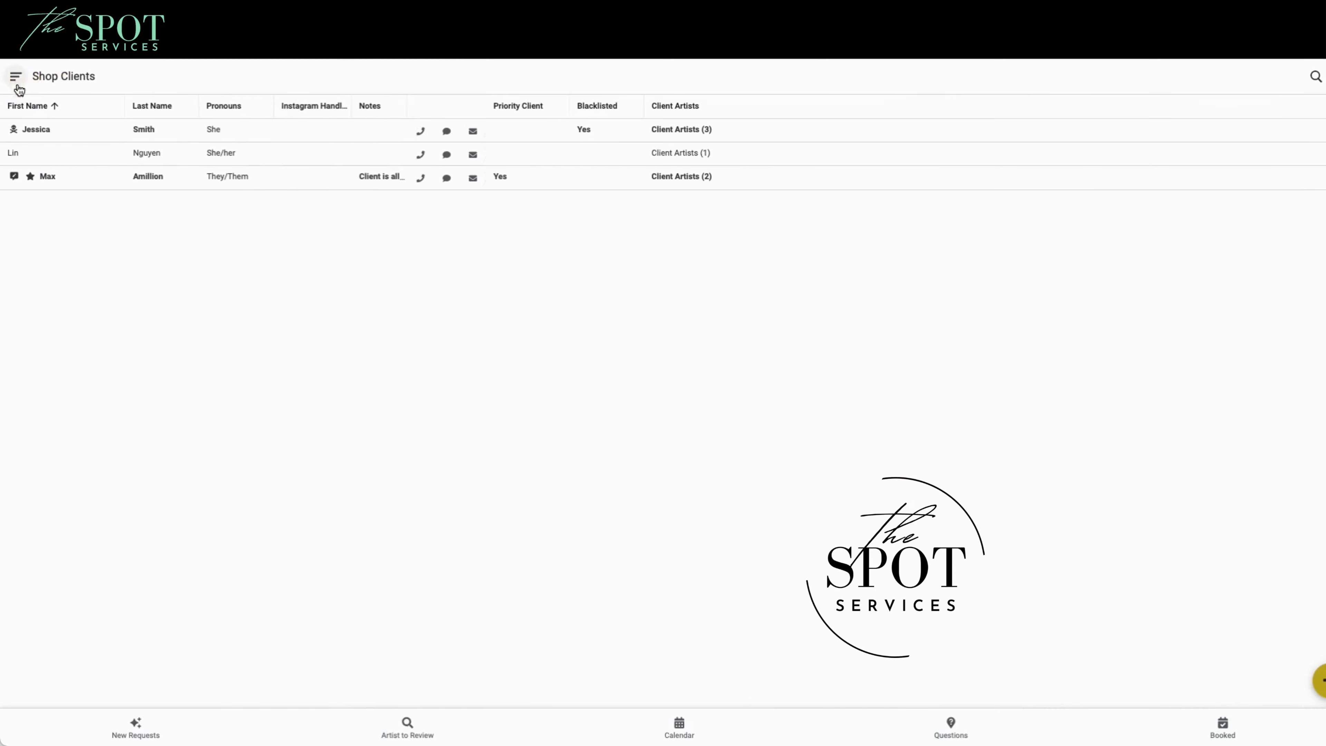
click(52, 132)
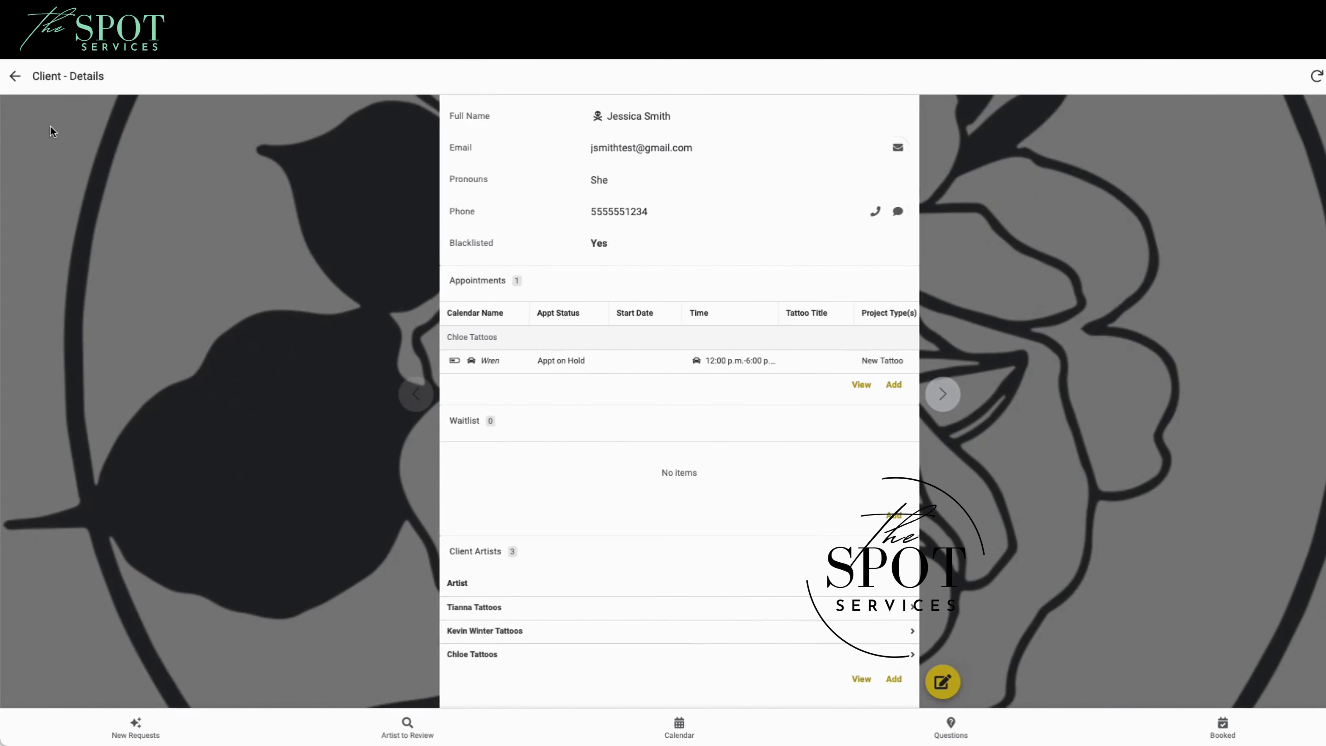
scroll(192, 285, down, 1)
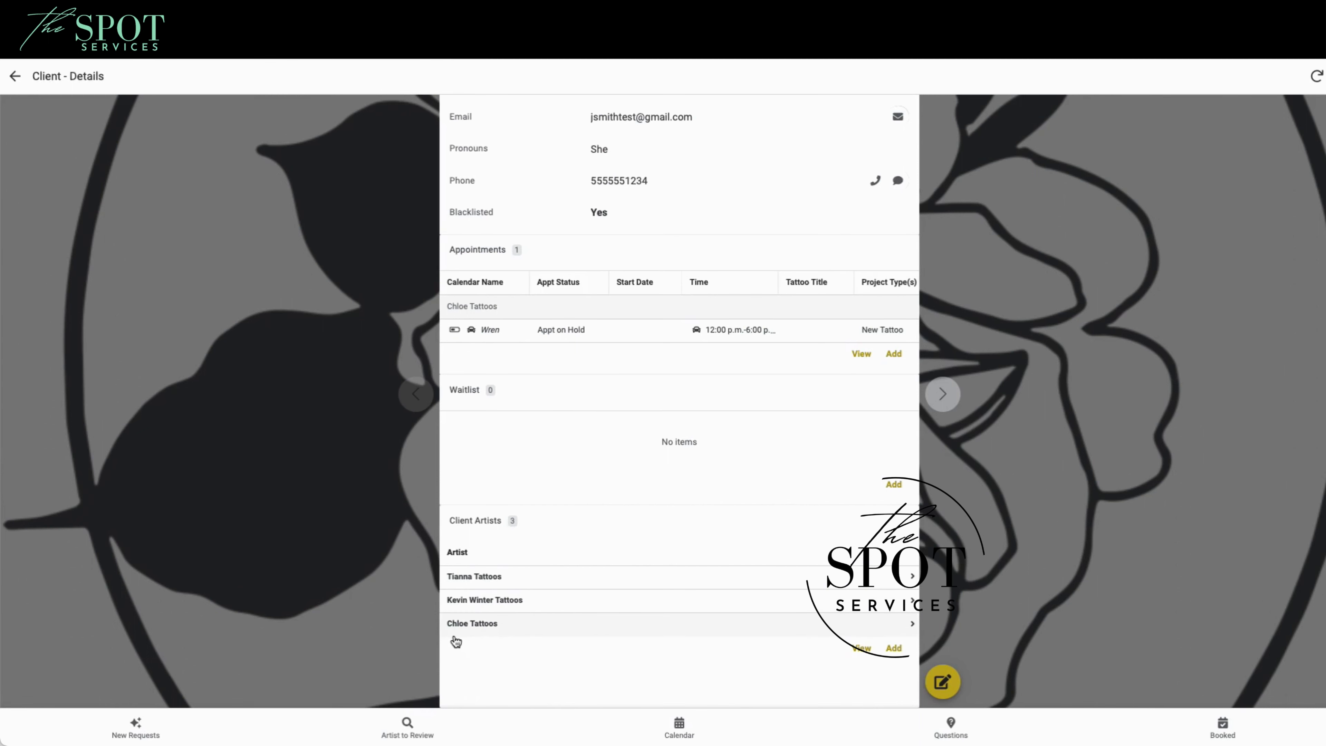
click(16, 78)
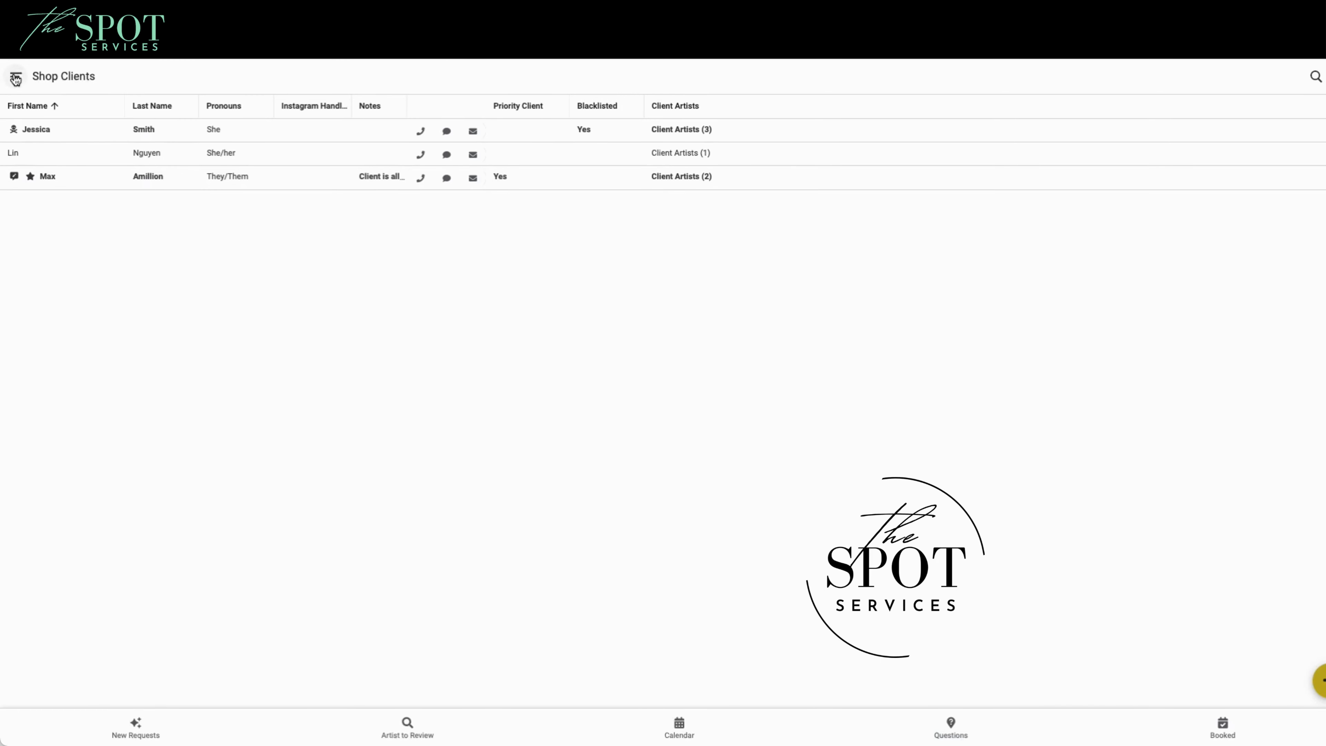
Search the client list for the priority client's first name, view the client's details, and clear the search.
click(1315, 78)
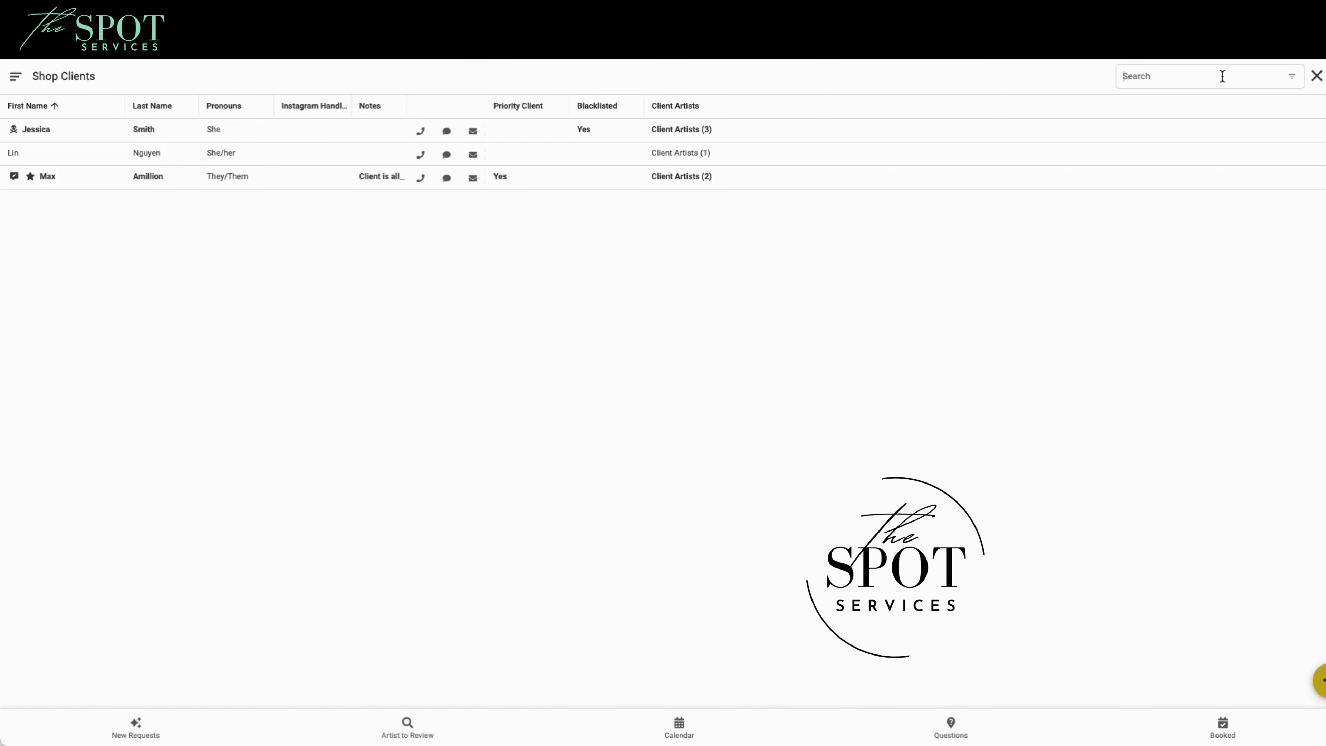
text(max)
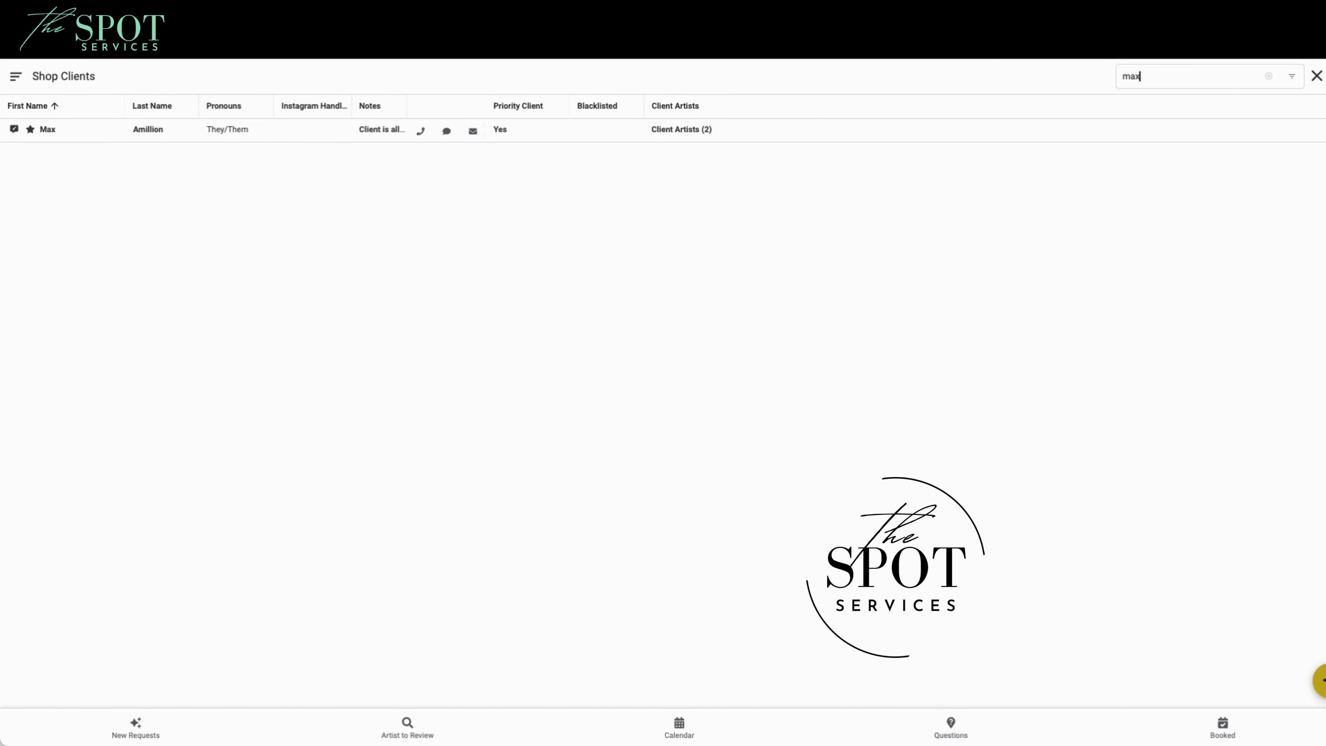
click(78, 129)
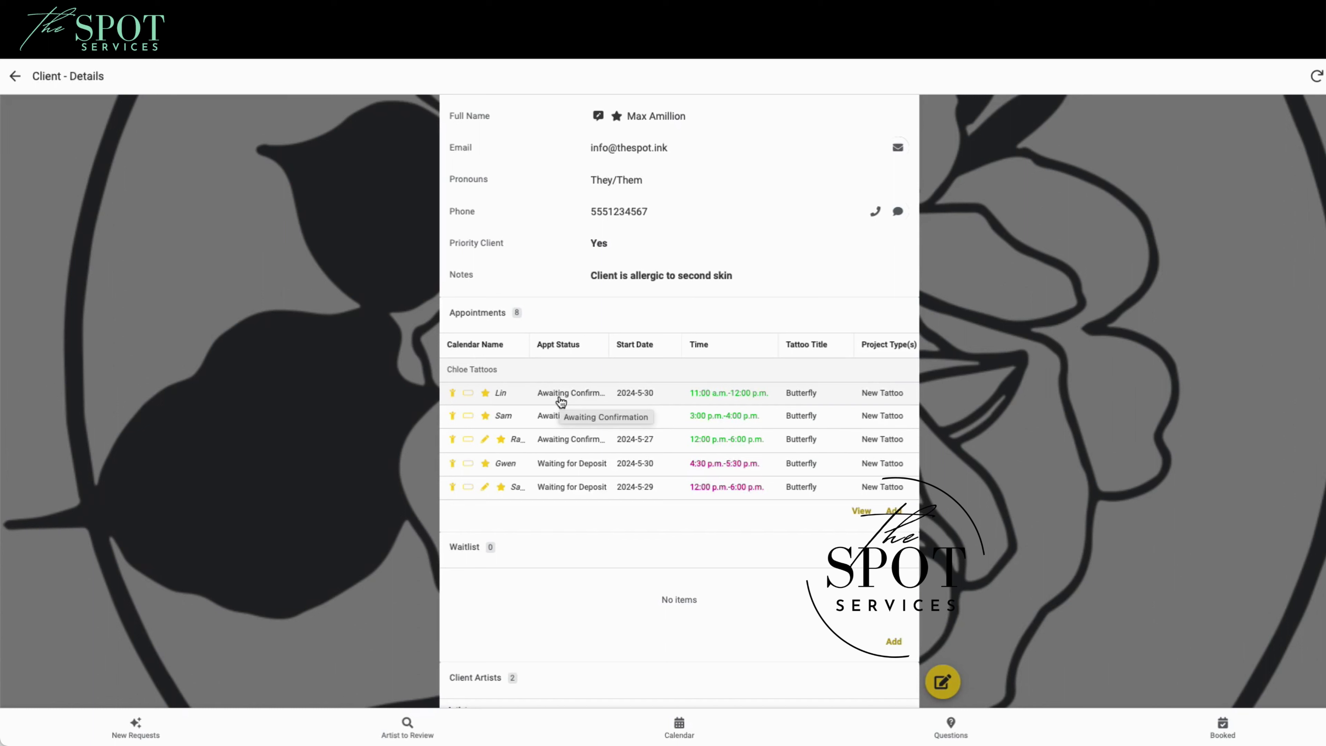
click(15, 78)
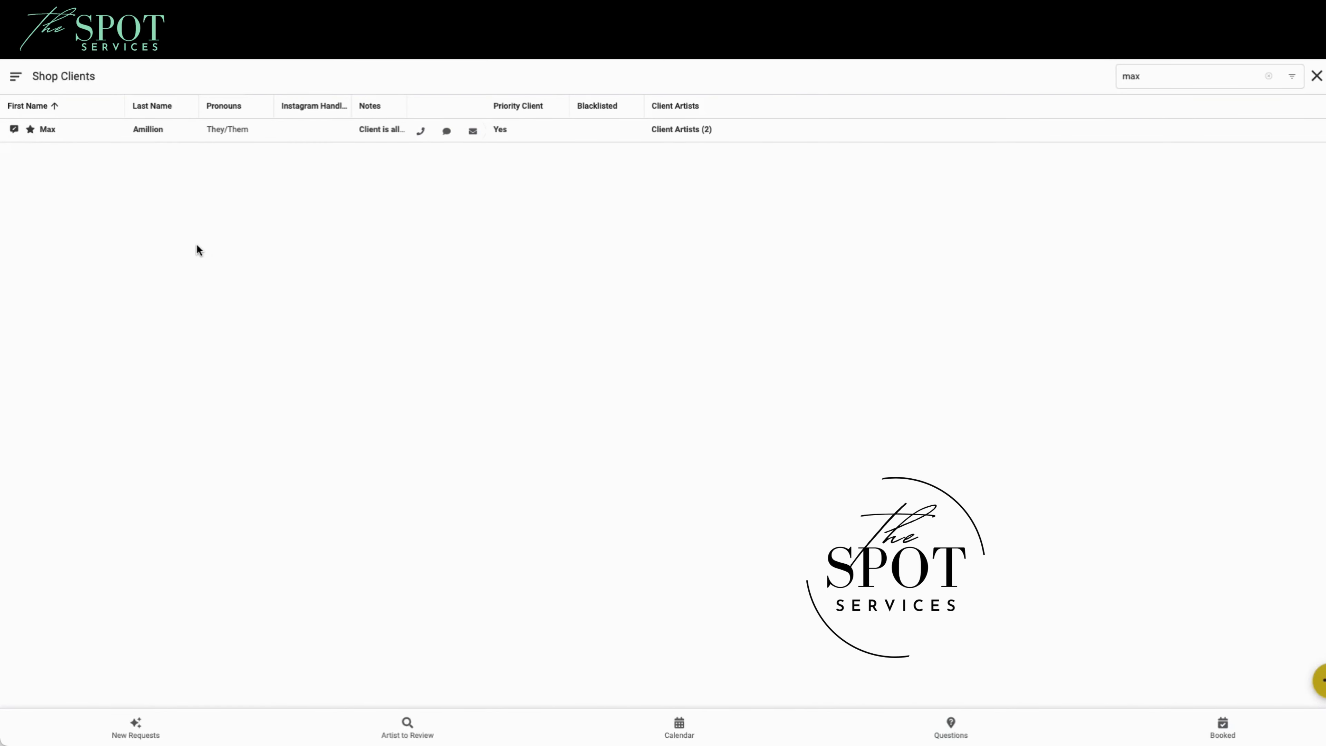
click(1269, 77)
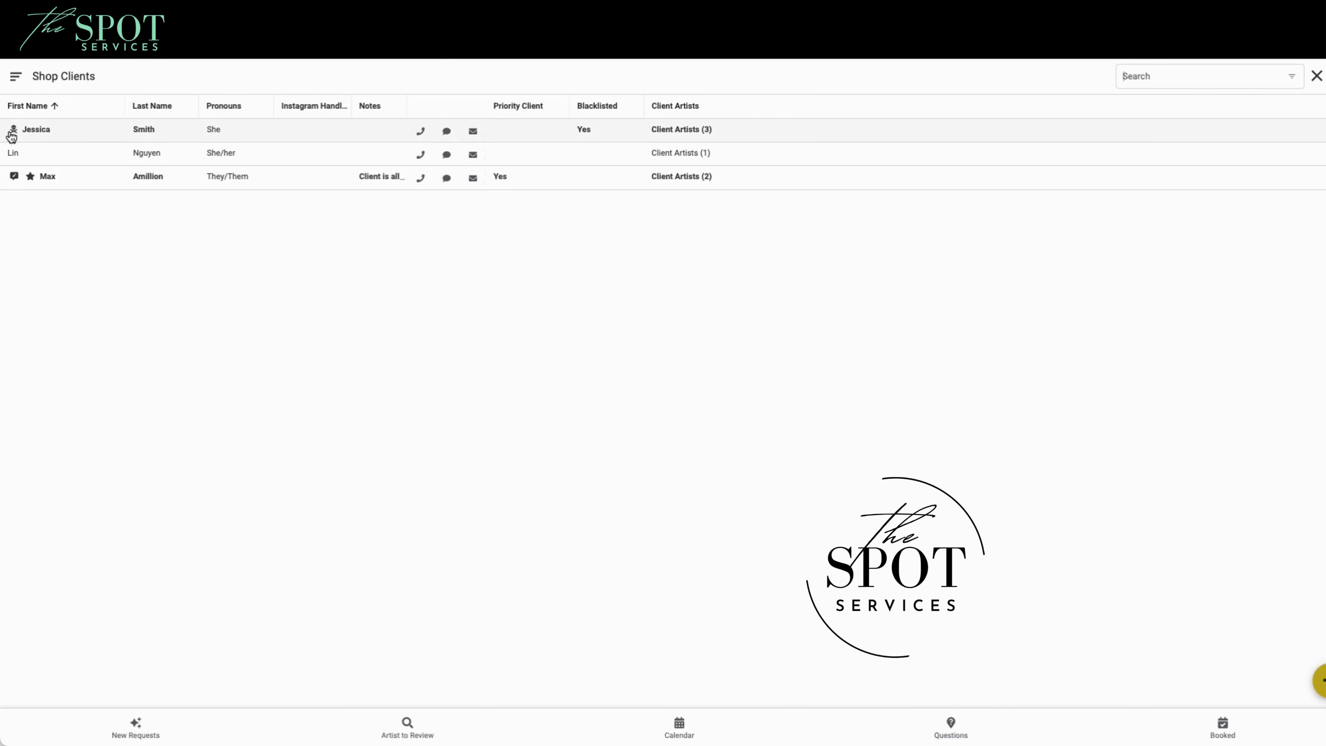
Edit the blacklisted client's record, toggling Blacklisted and setting it back to Yes, then save and return to the client list.
click(30, 132)
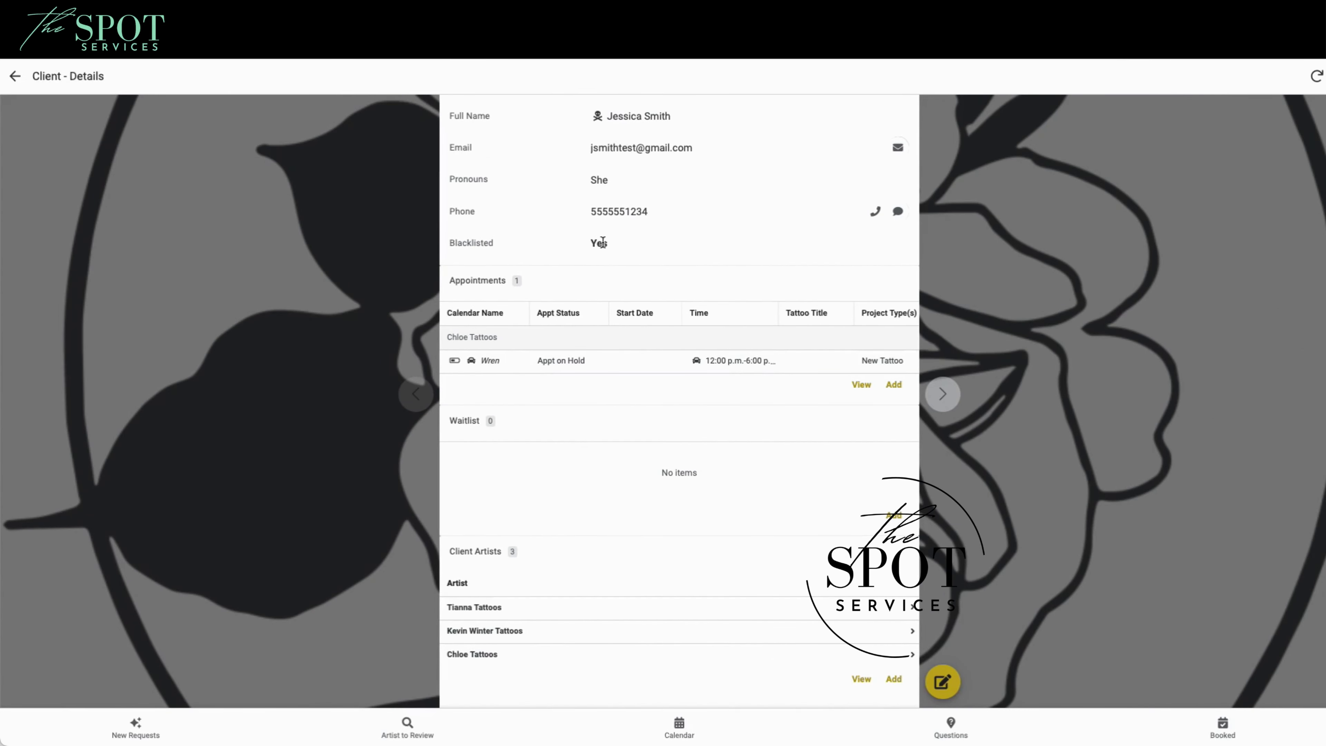
click(944, 682)
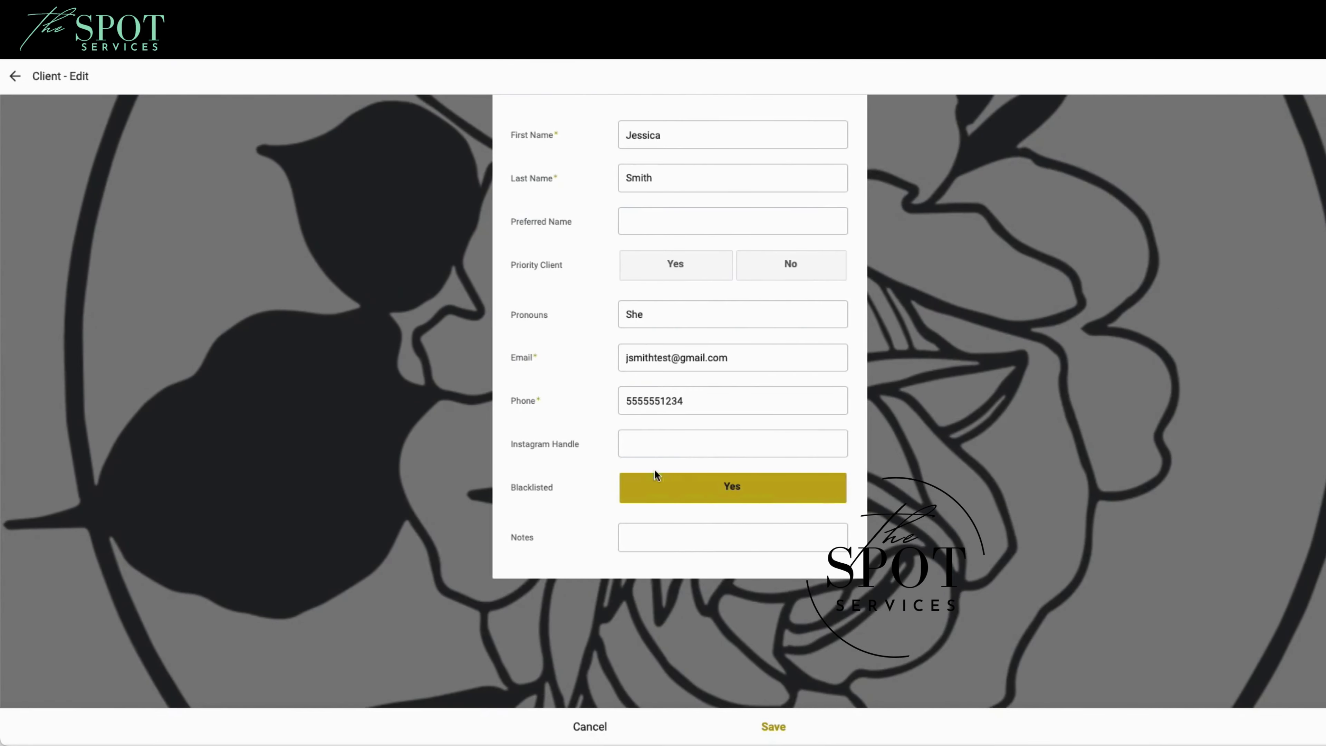
click(706, 491)
click(709, 488)
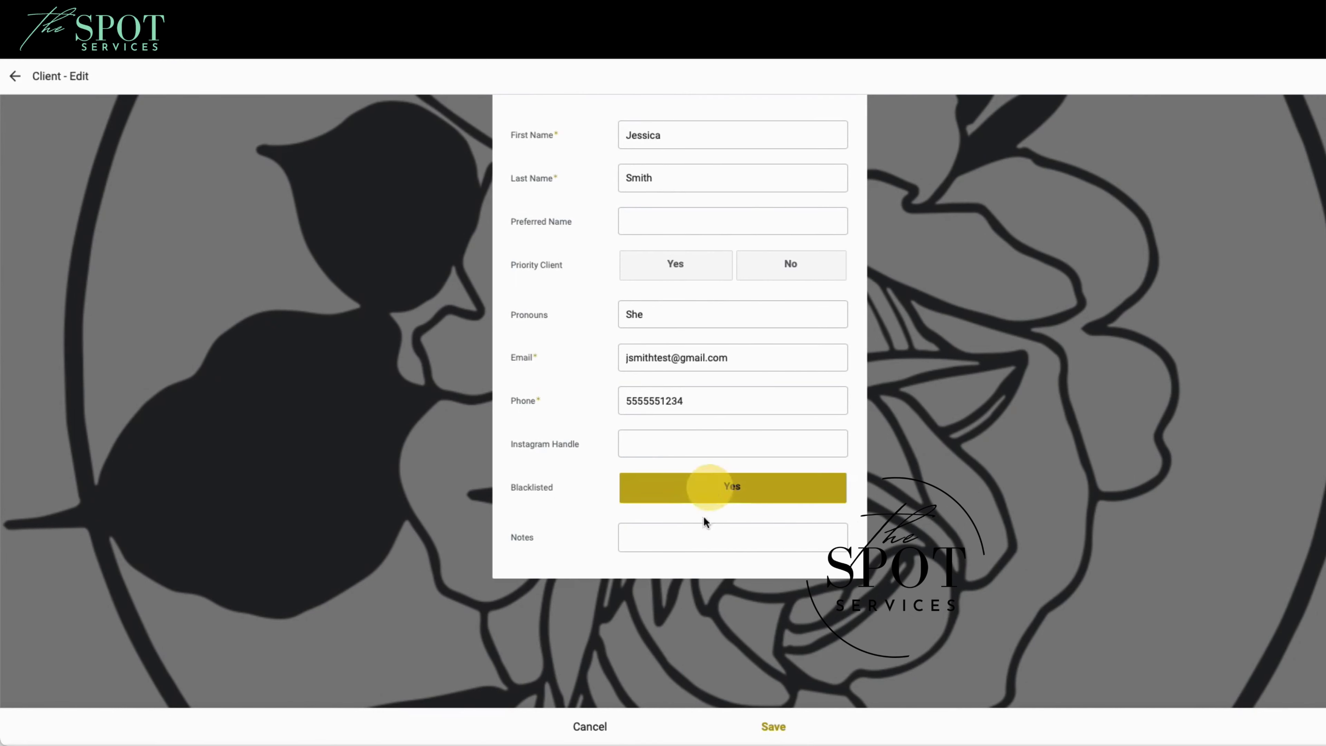
click(781, 733)
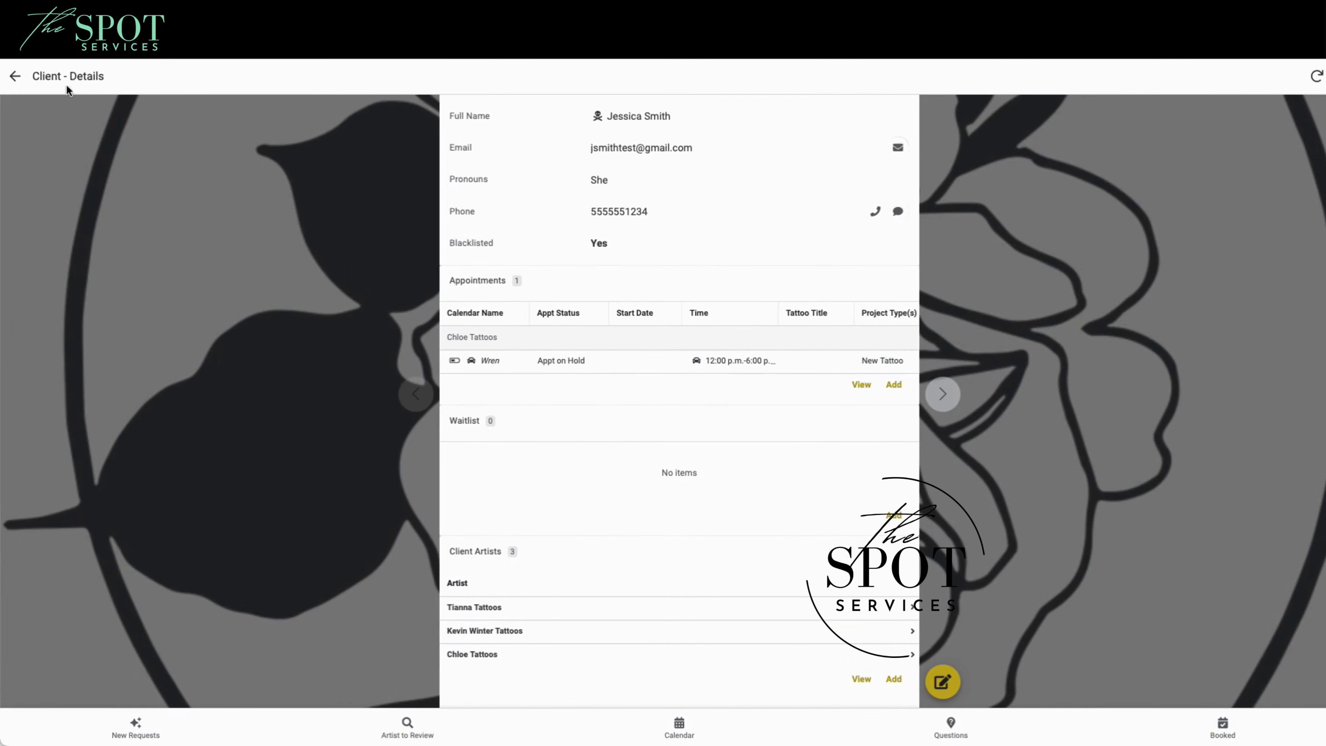
click(15, 77)
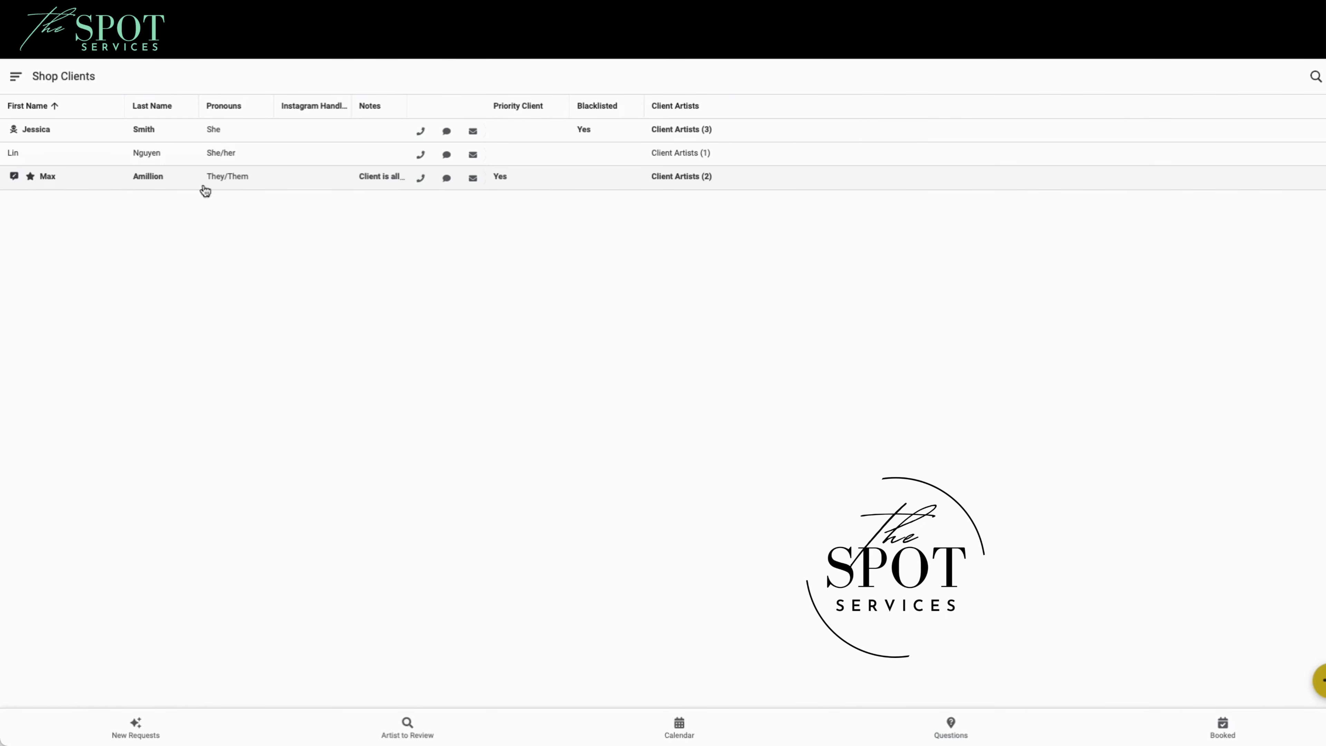
Examine the client notes in the priority client's new tattoo request for Chloe Tattoos, and return to the Shop Clients list.
click(370, 177)
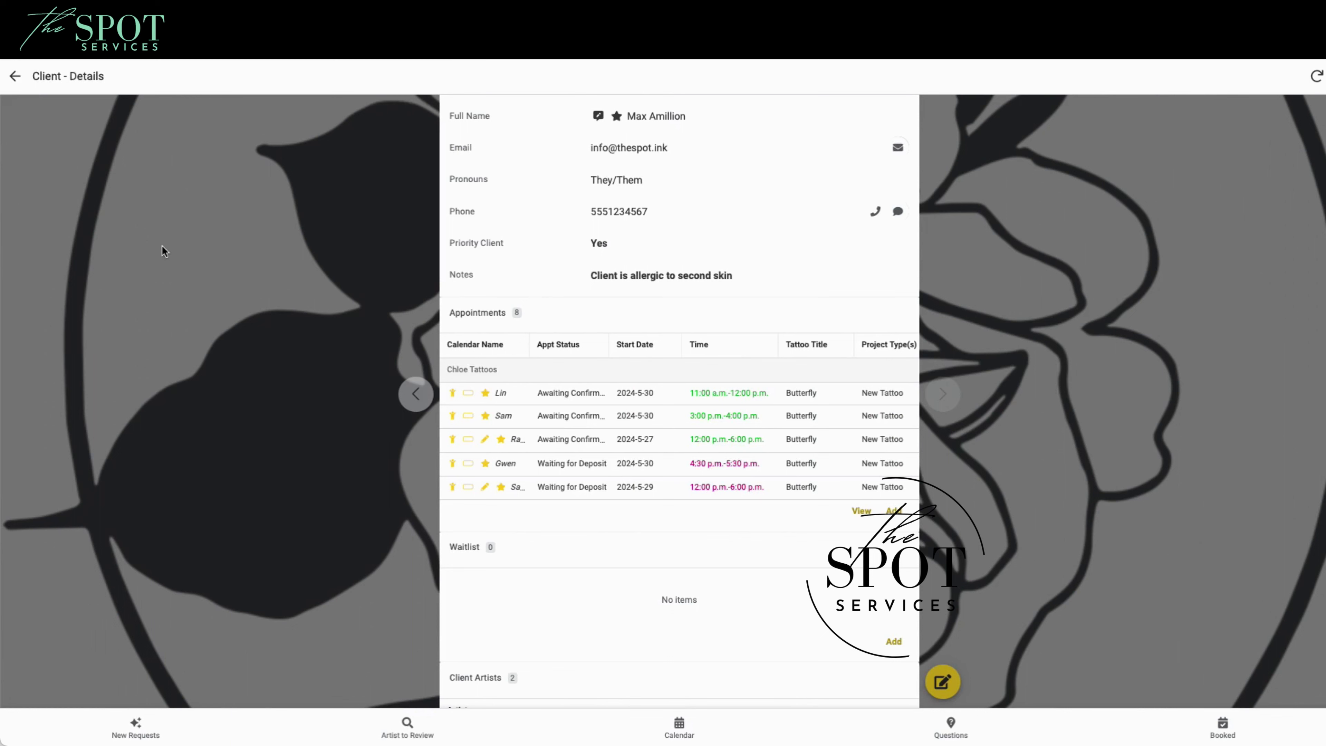
click(132, 730)
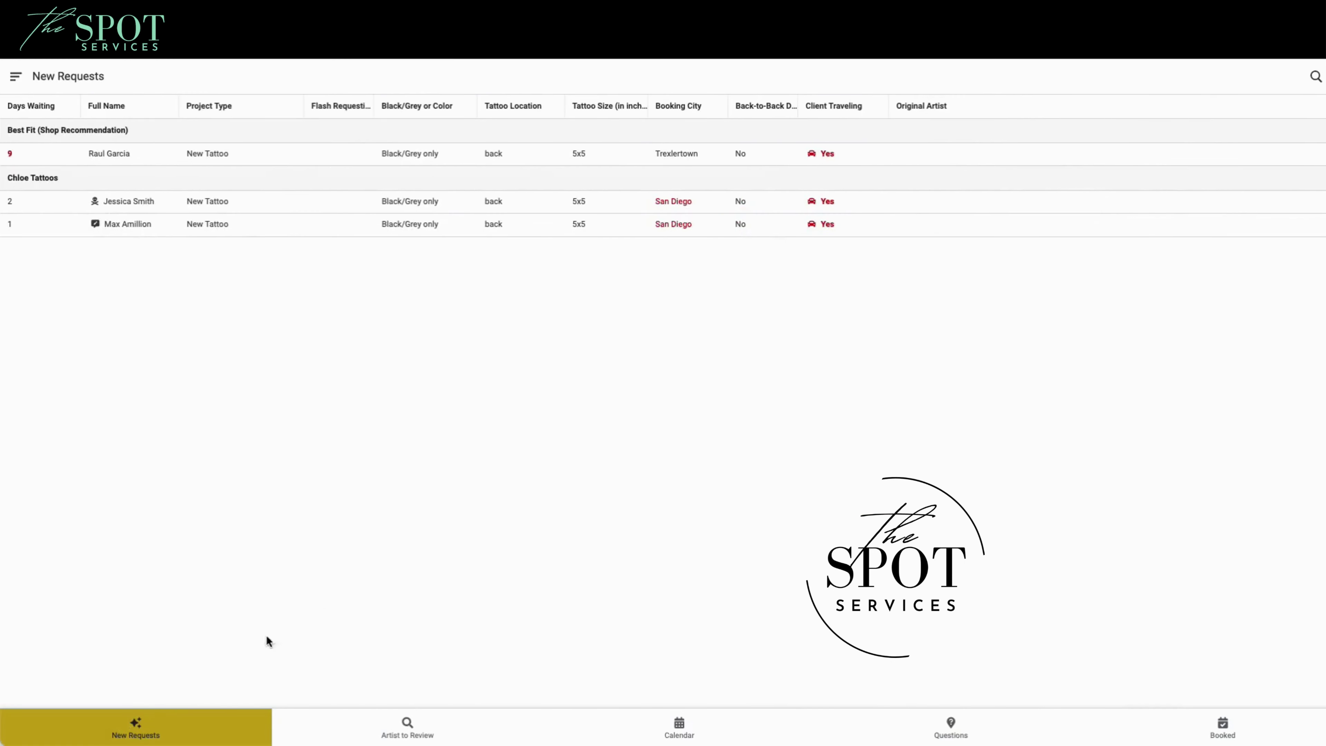
click(105, 226)
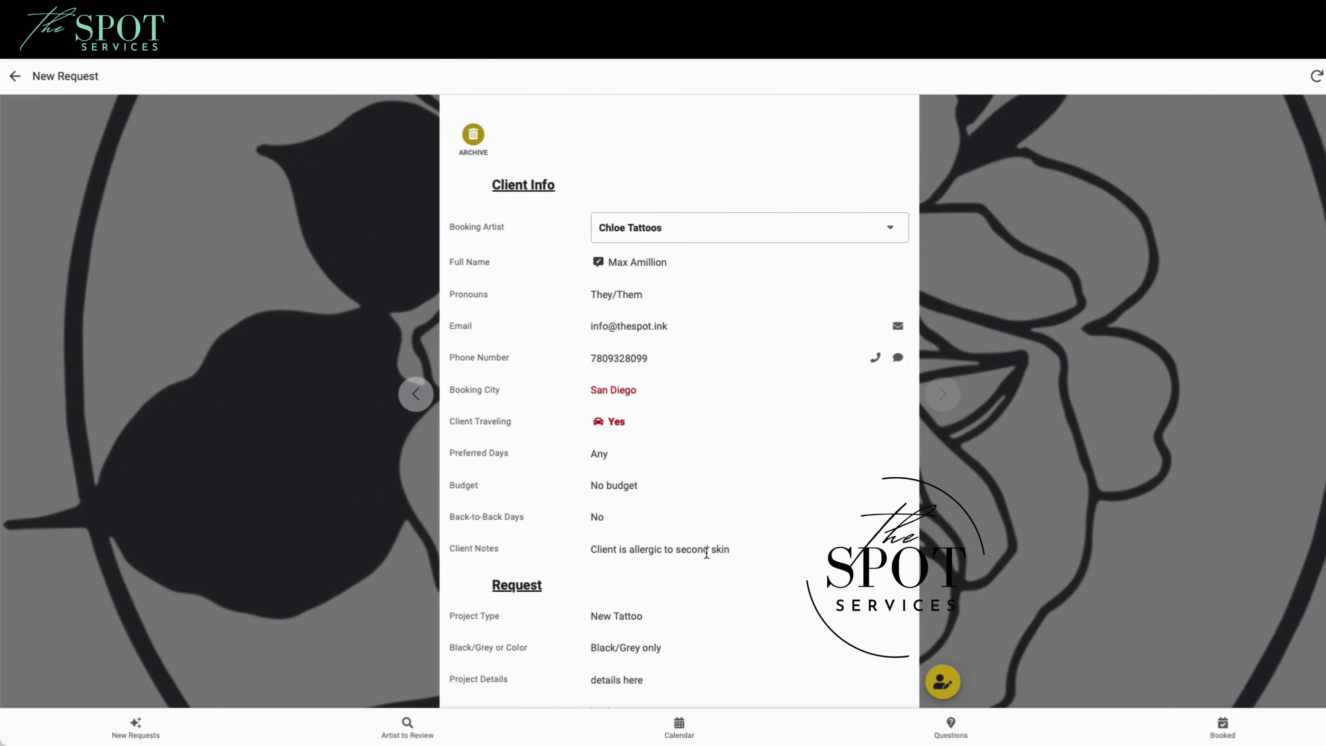
drag(736, 549, 573, 547)
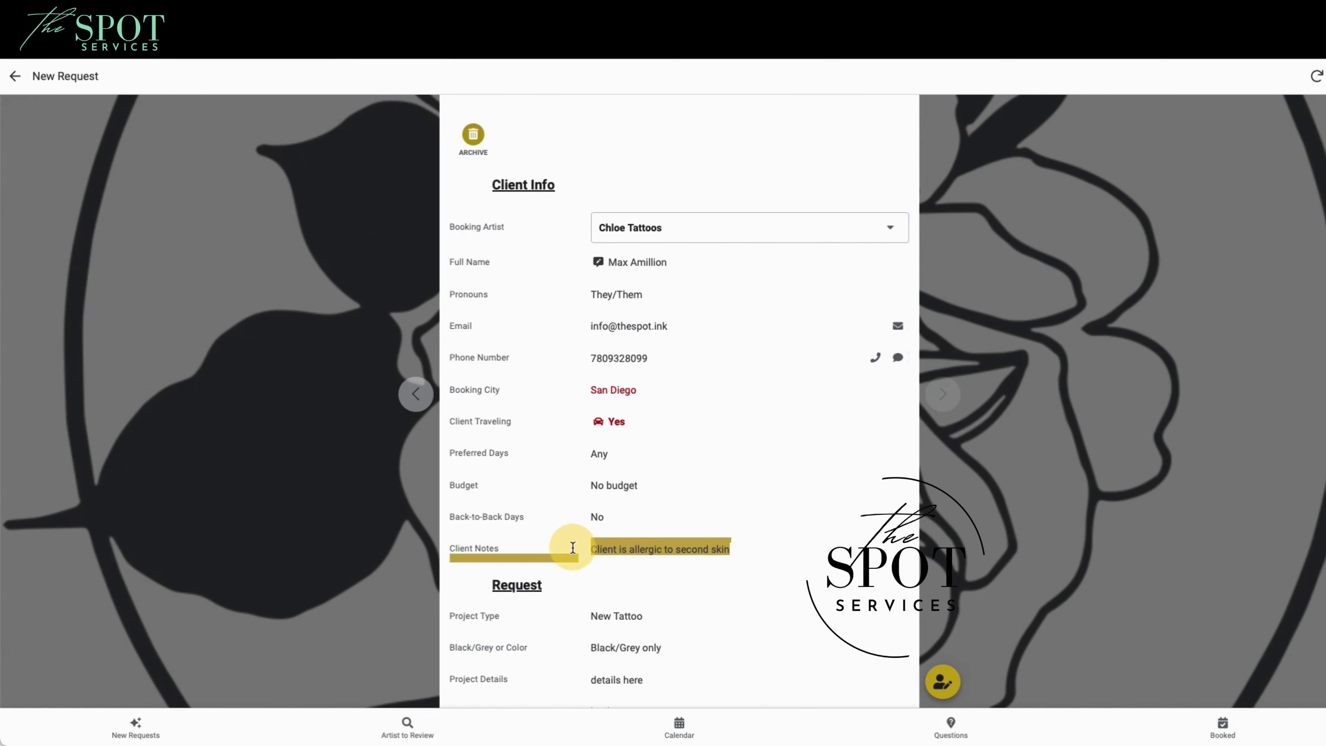
click(251, 510)
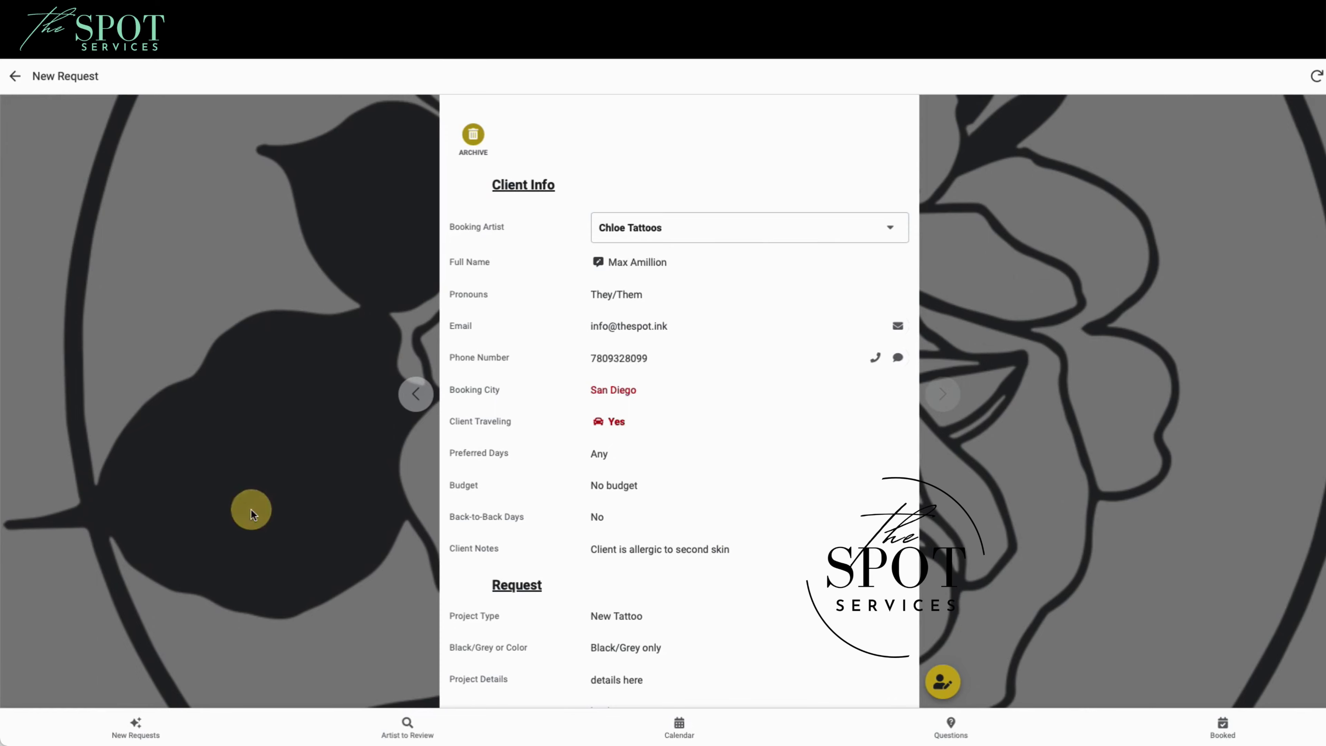
click(15, 75)
click(14, 75)
click(50, 166)
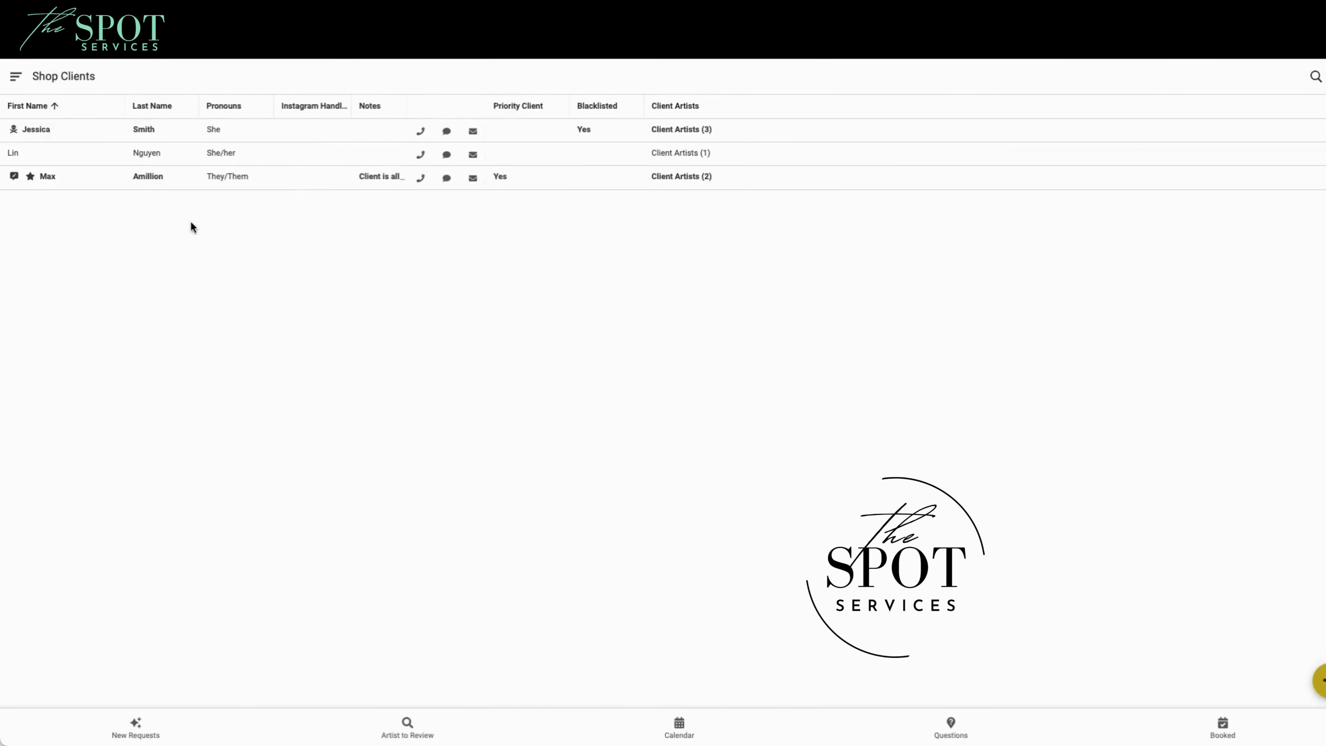
Review the notes, appointments, waitlist and client artists in the priority client's details, and return to the client list.
click(193, 178)
drag(755, 277, 266, 281)
click(266, 281)
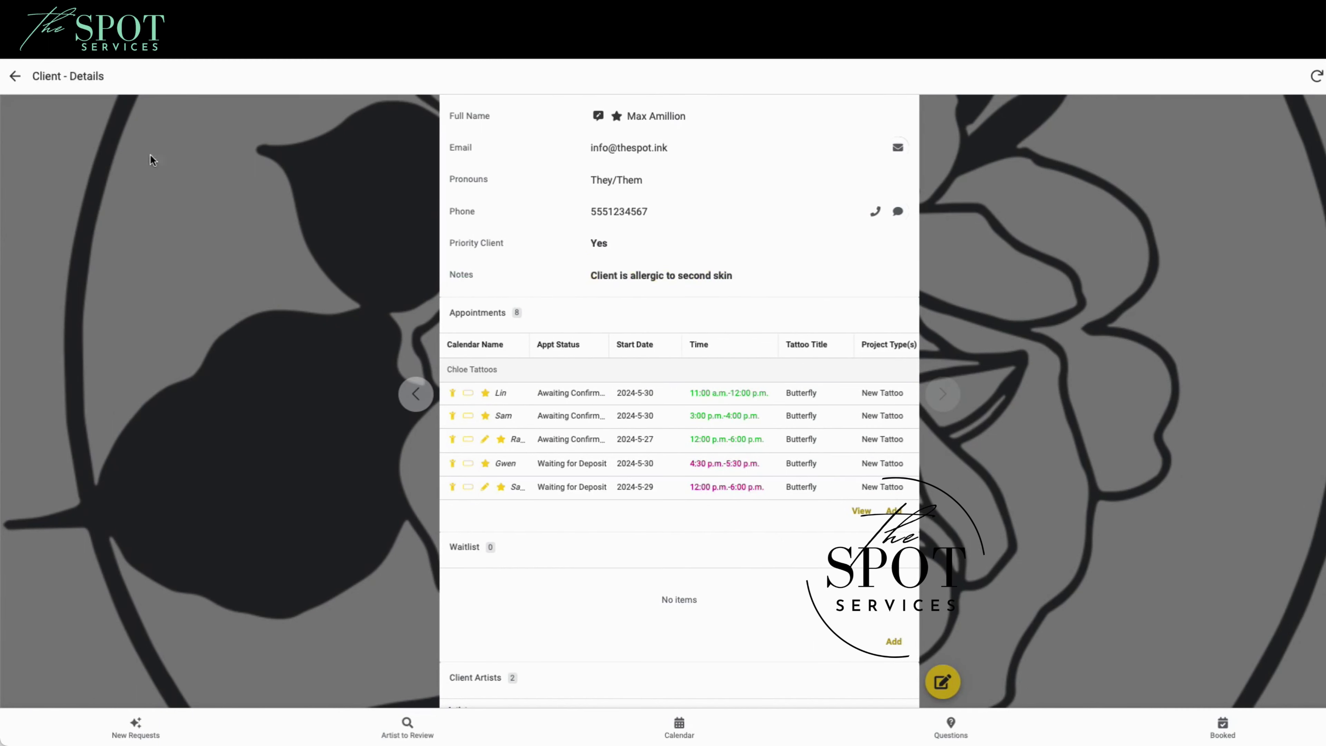
click(15, 76)
scroll(261, 480, down, 3)
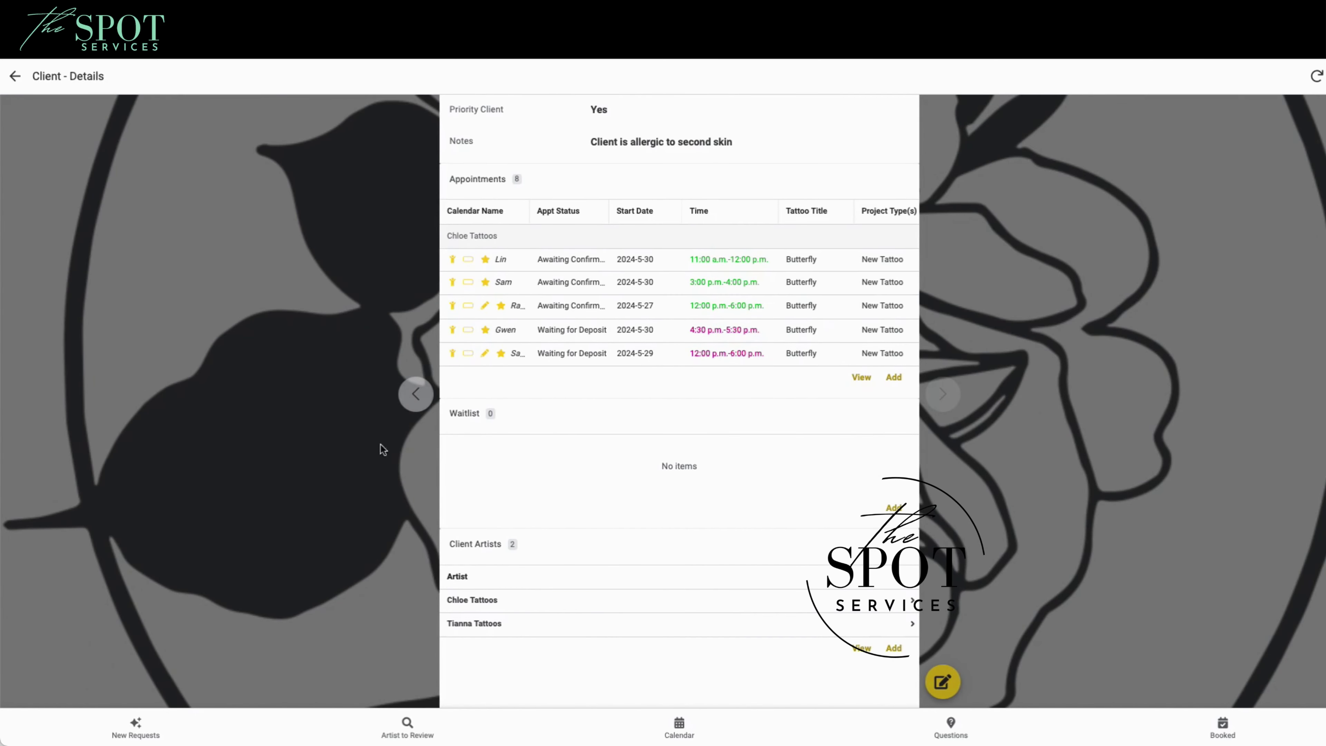
scroll(243, 422, up, 1)
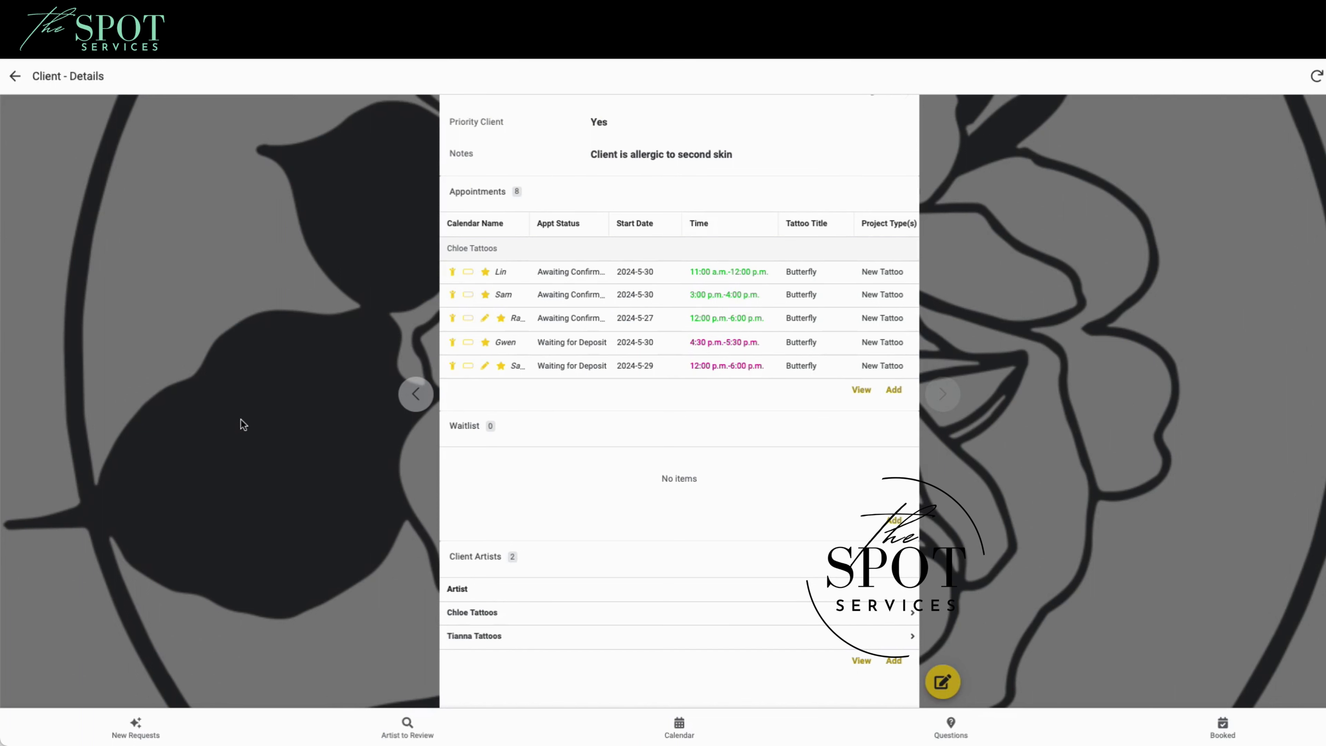
scroll(243, 423, up, 3)
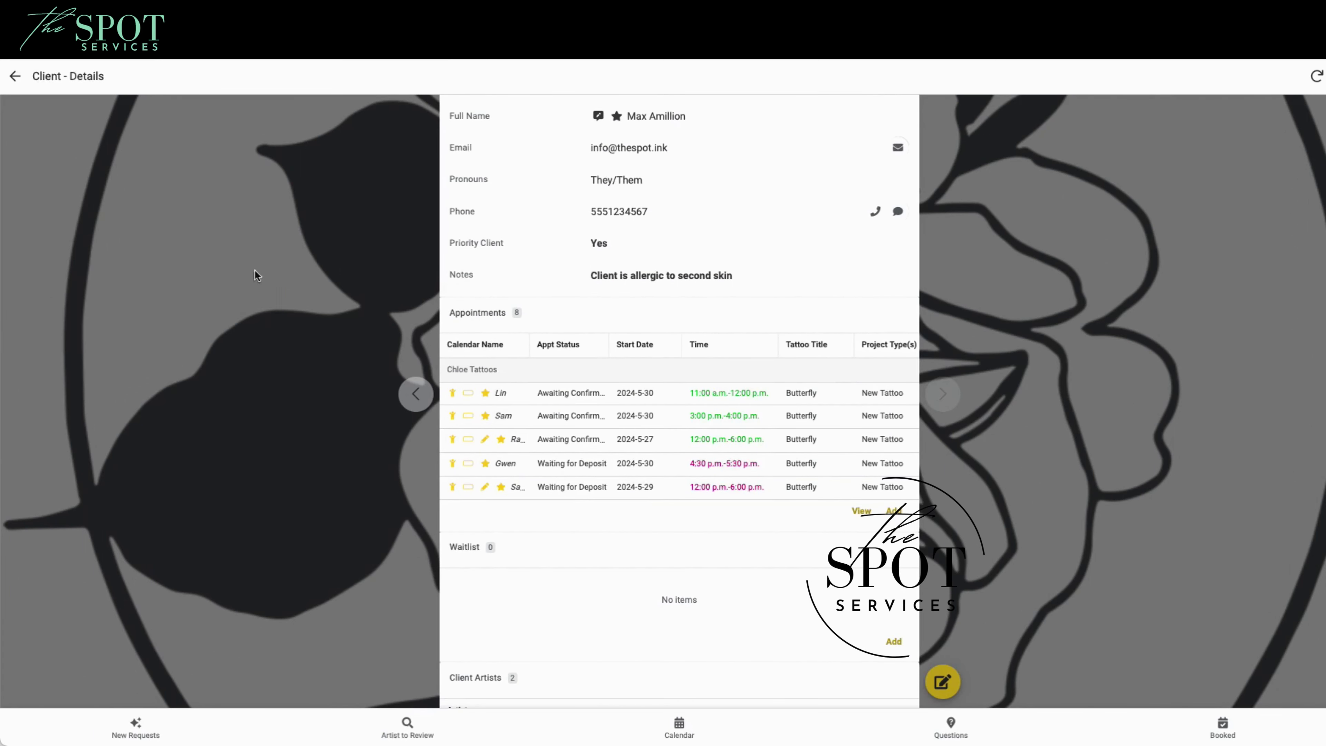
click(14, 76)
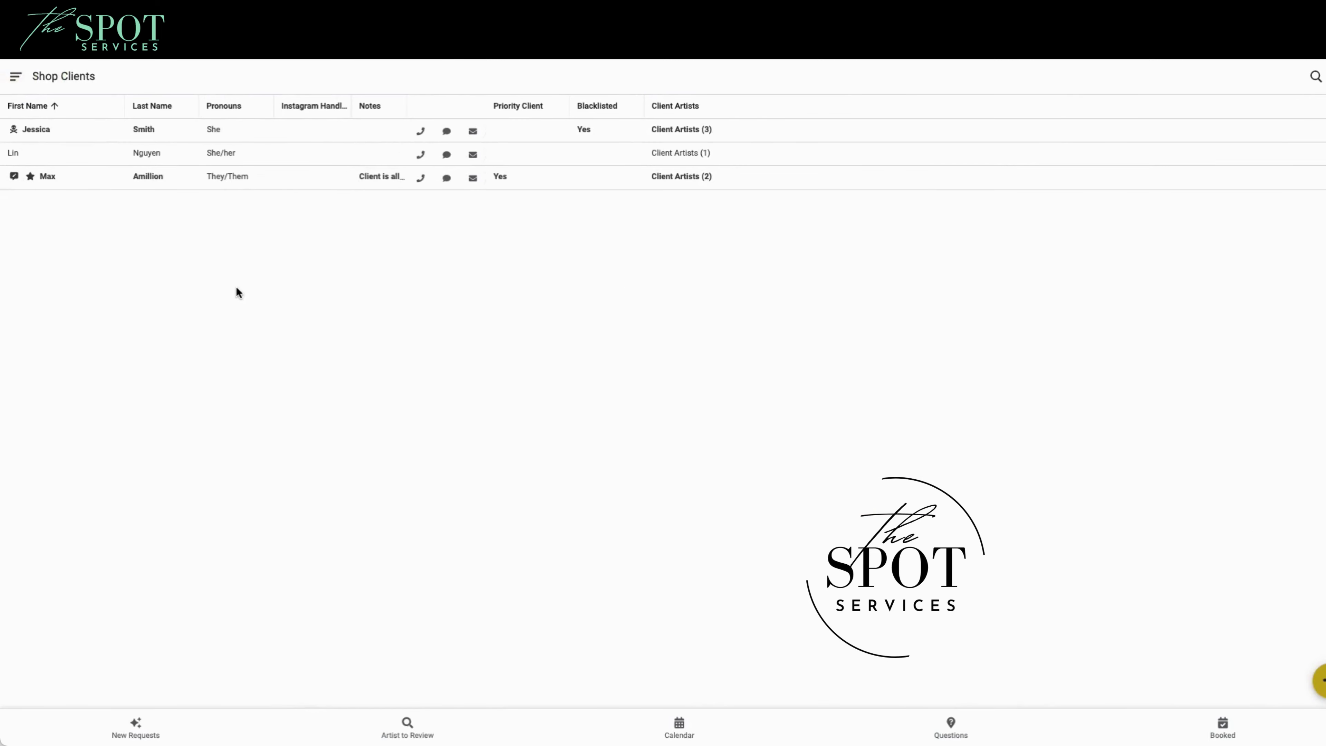